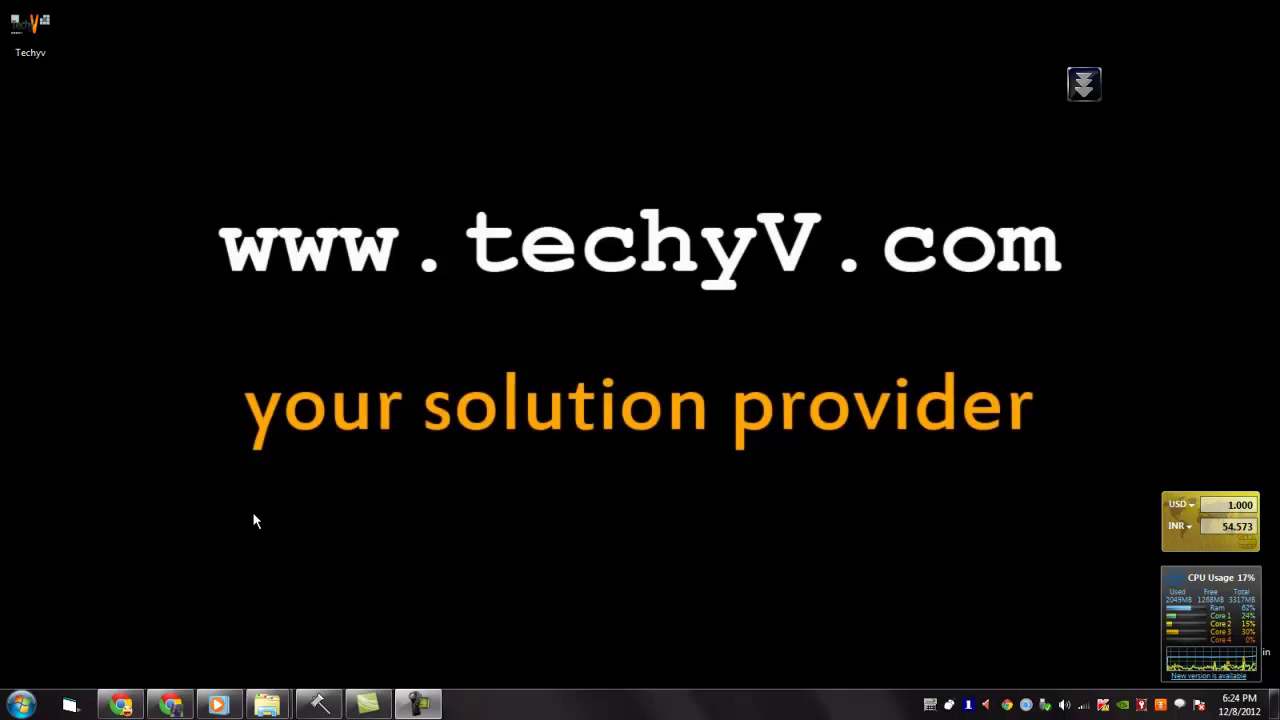
Step: Bring up Google Chrome on the gomlab.com/eng GOM Media Player home page
click(120, 705)
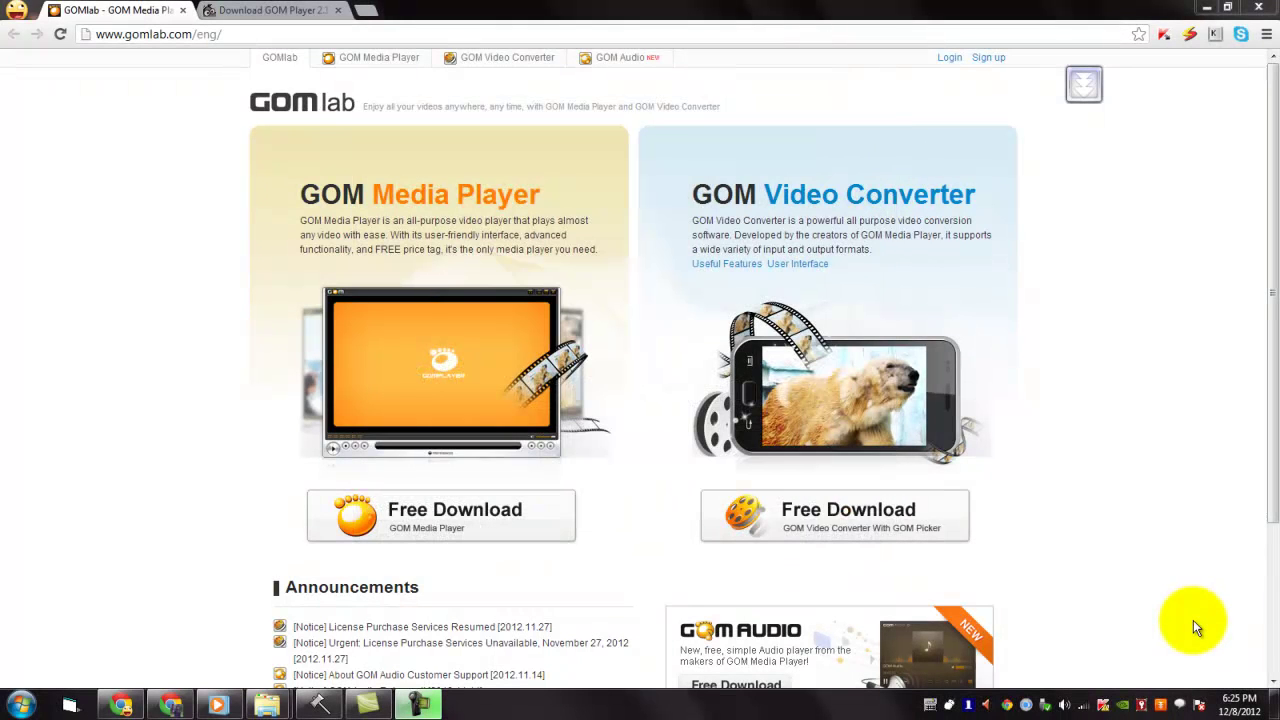
Step: On the FileHippo GOM Player page, download the latest version, GOMPLAYERENSETUP.EXE
click(240, 12)
drag(820, 82, 243, 83)
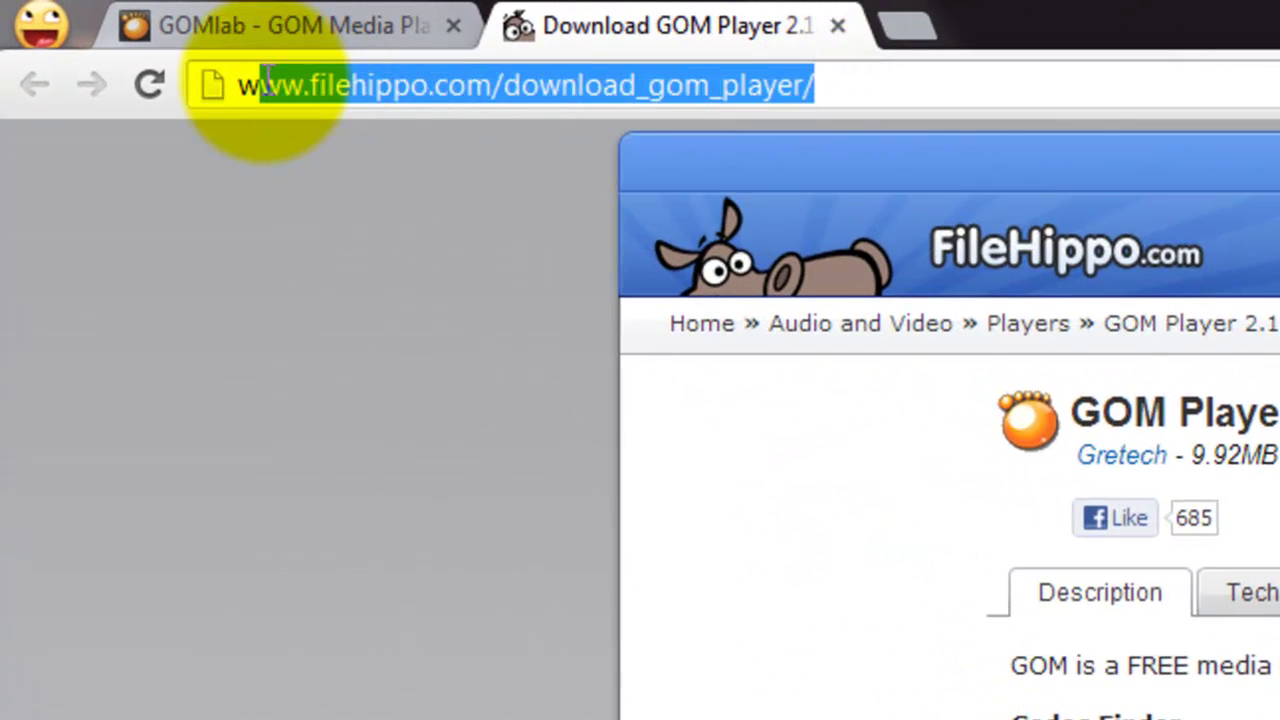
click(253, 98)
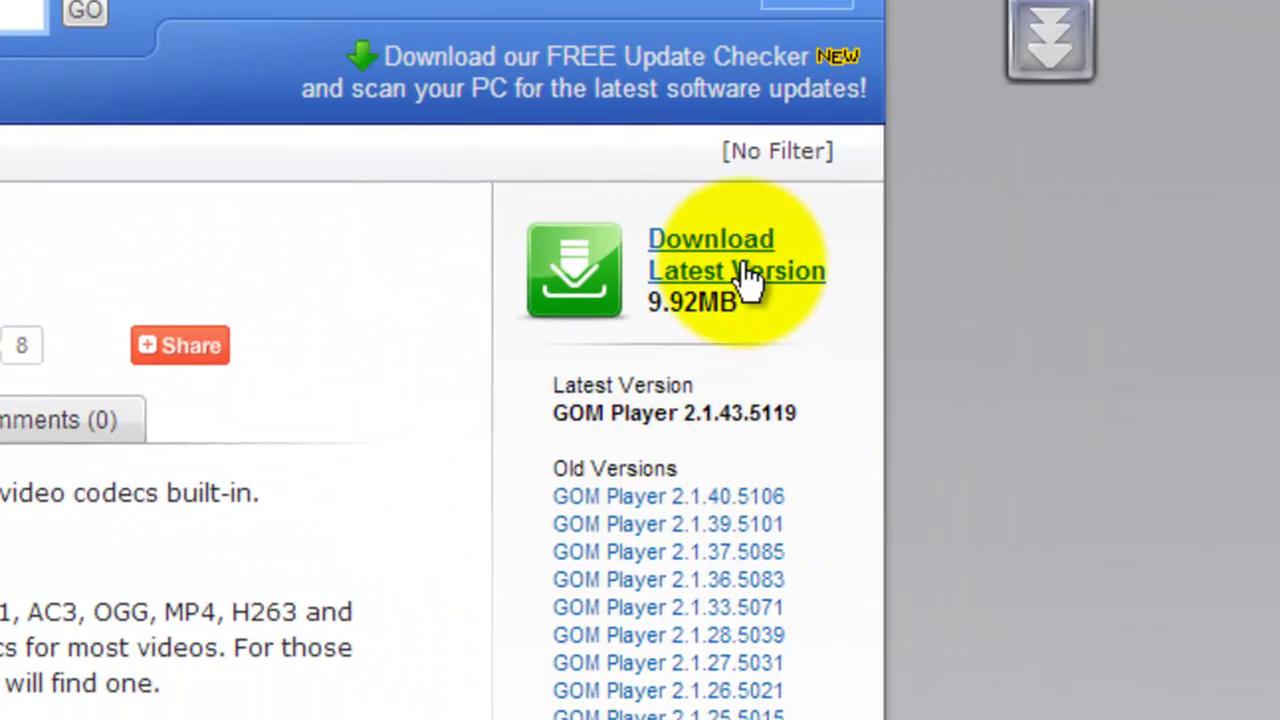
click(750, 278)
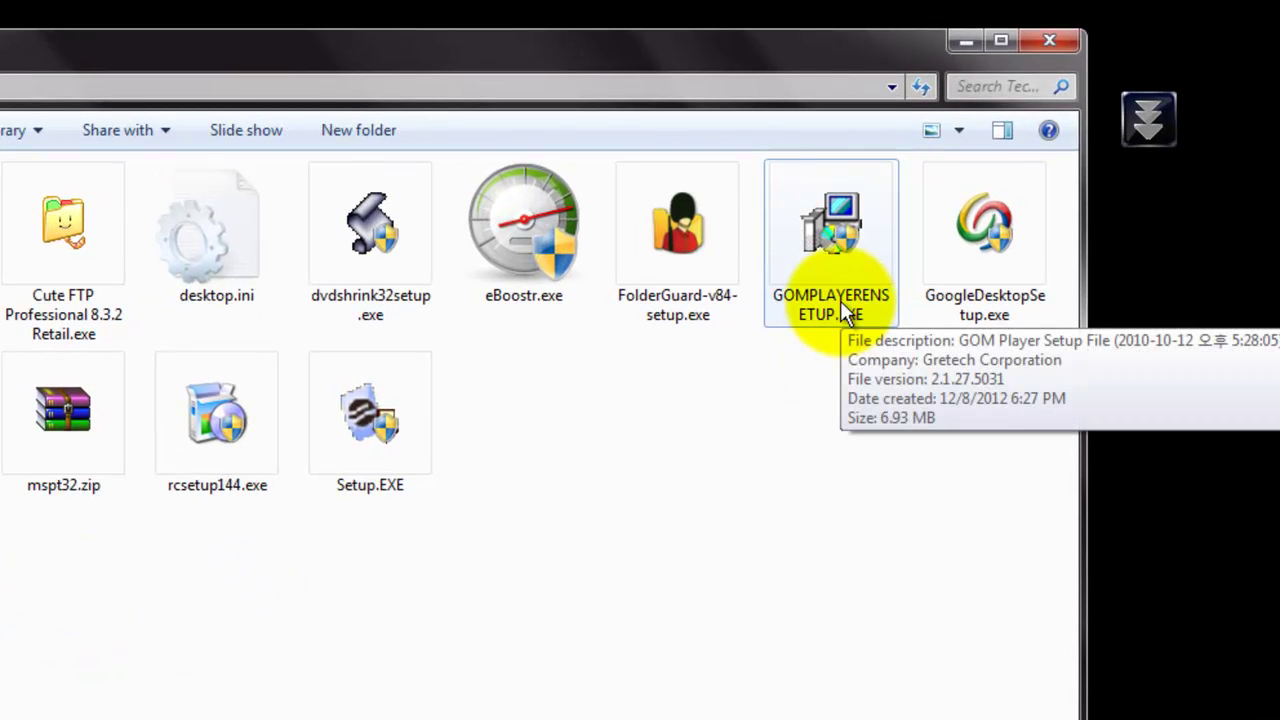
Step: Run GOMPLAYERENSETUP.EXE from the Techyv folder to start GOM Player Setup
double_click(840, 300)
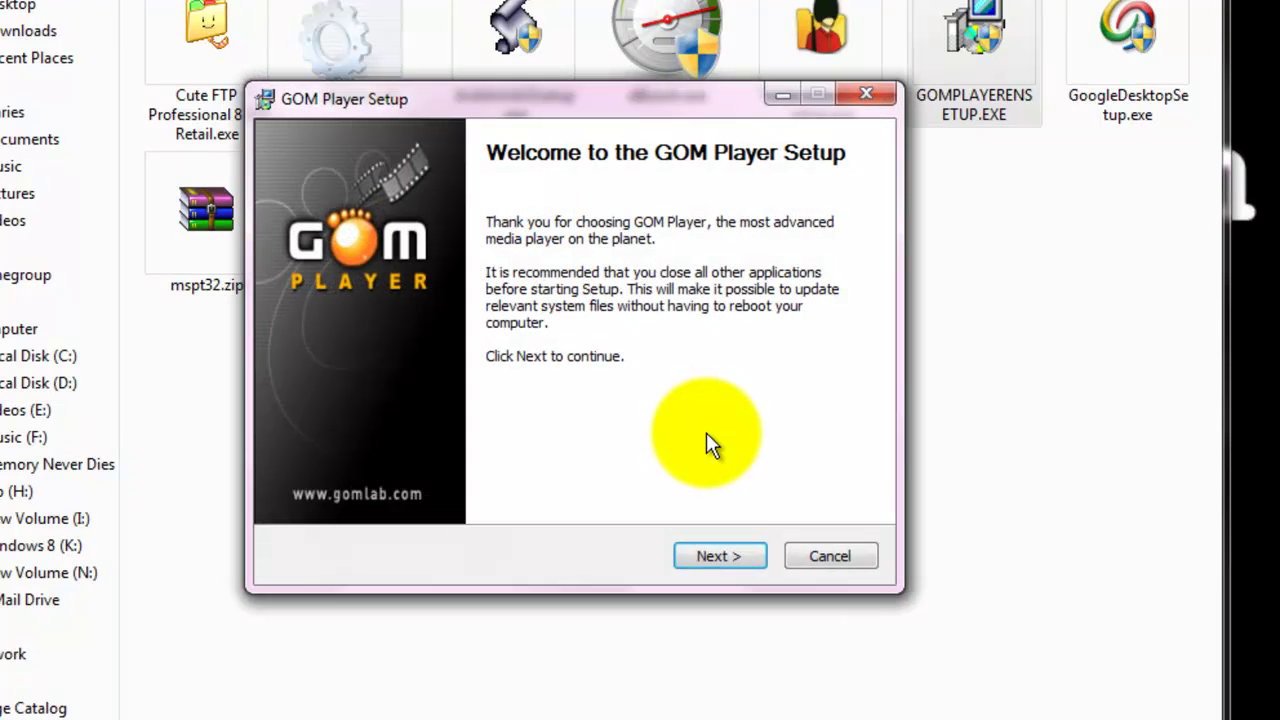
Step: Accept the licence, keep General components, and check the C:\Program Files\GRETECH\GomPlayer destination
click(711, 558)
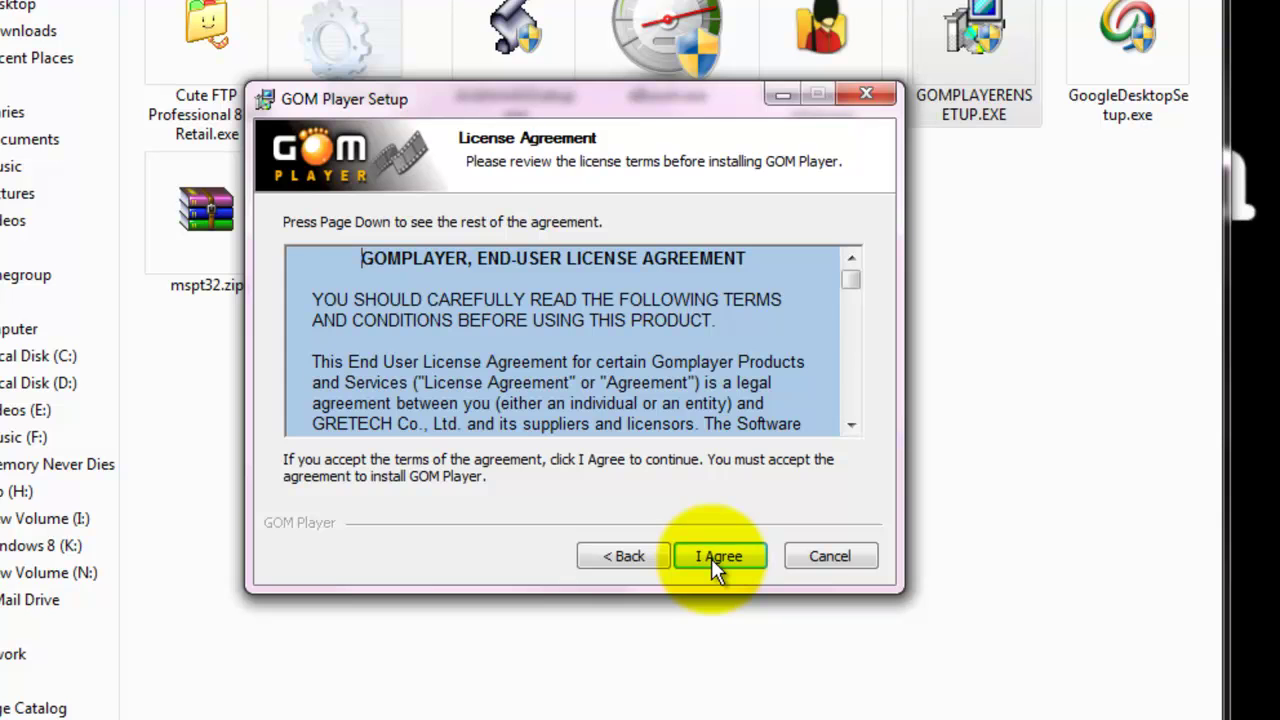
click(711, 558)
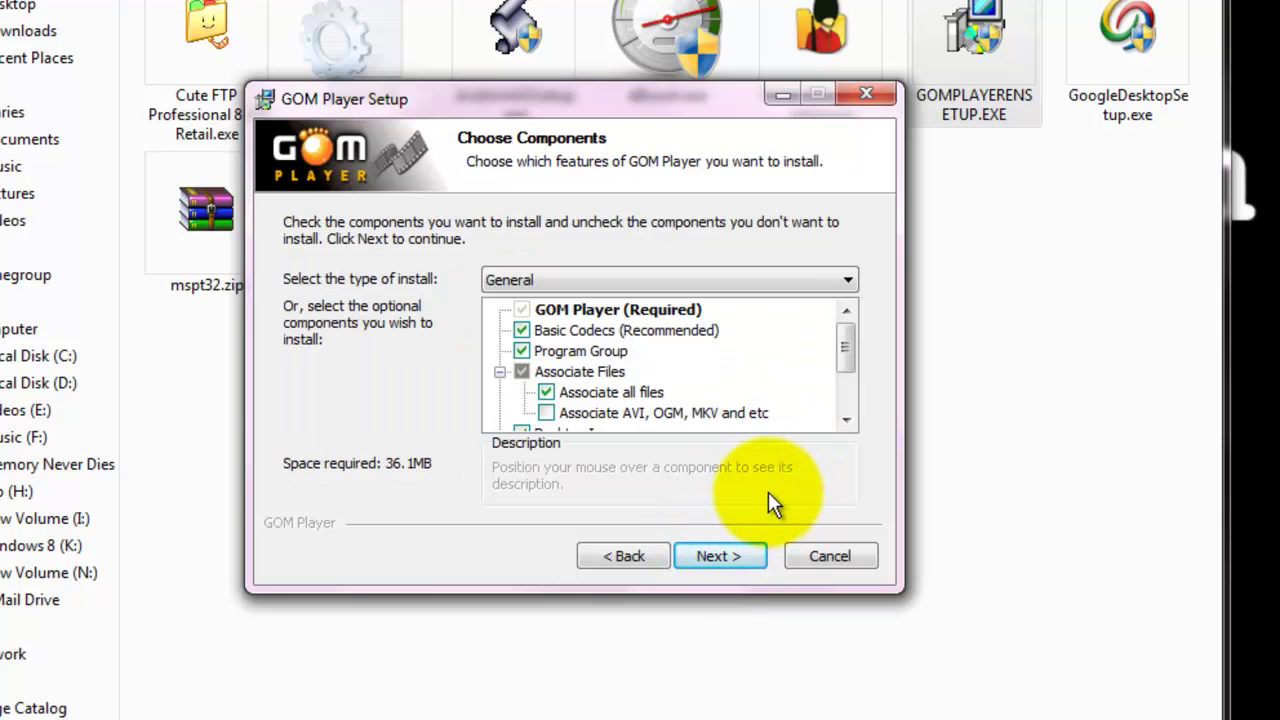
mouse_move(853, 333)
mouse_down()
mouse_move(835, 379)
mouse_move(853, 330)
mouse_move(843, 397)
mouse_move(861, 325)
mouse_up()
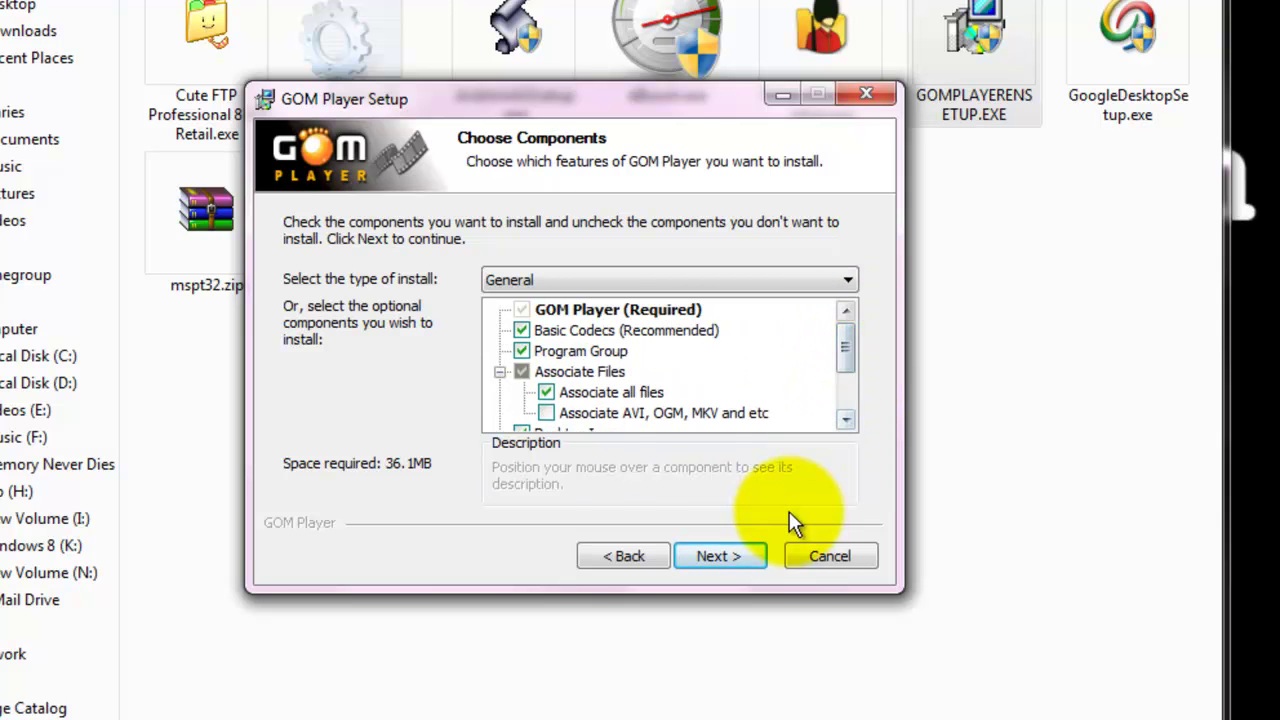
click(738, 547)
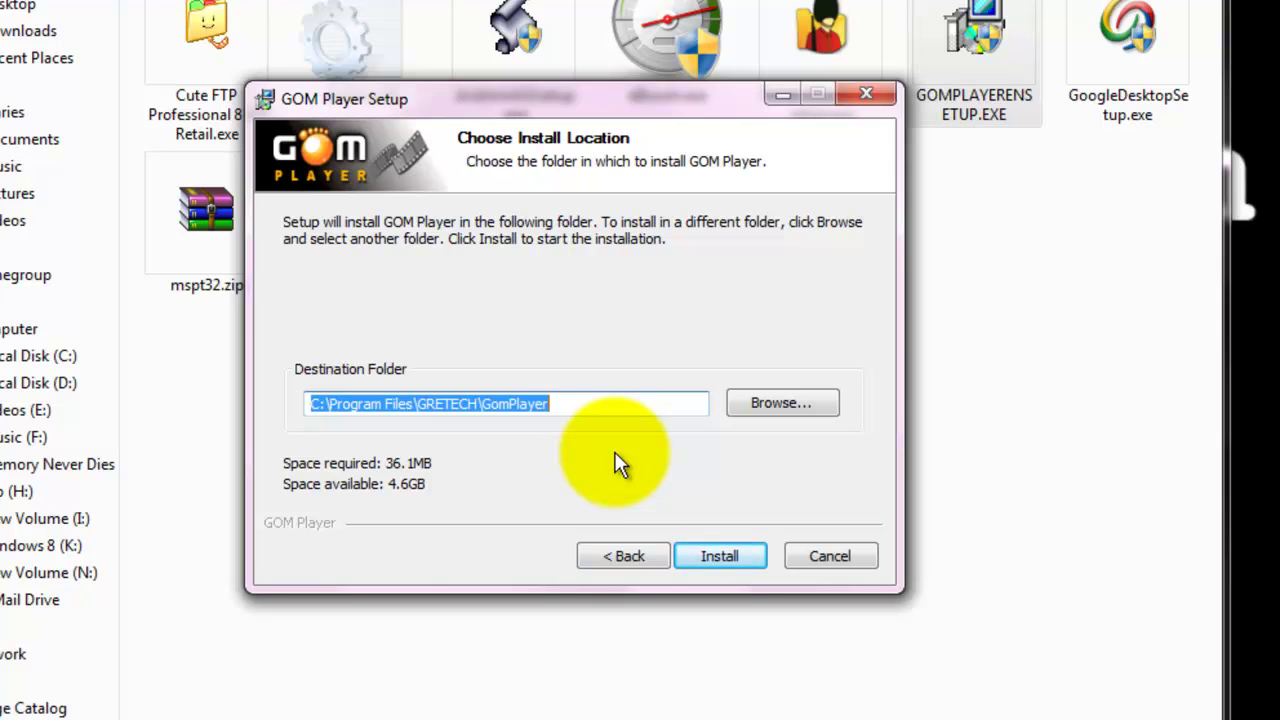
click(626, 405)
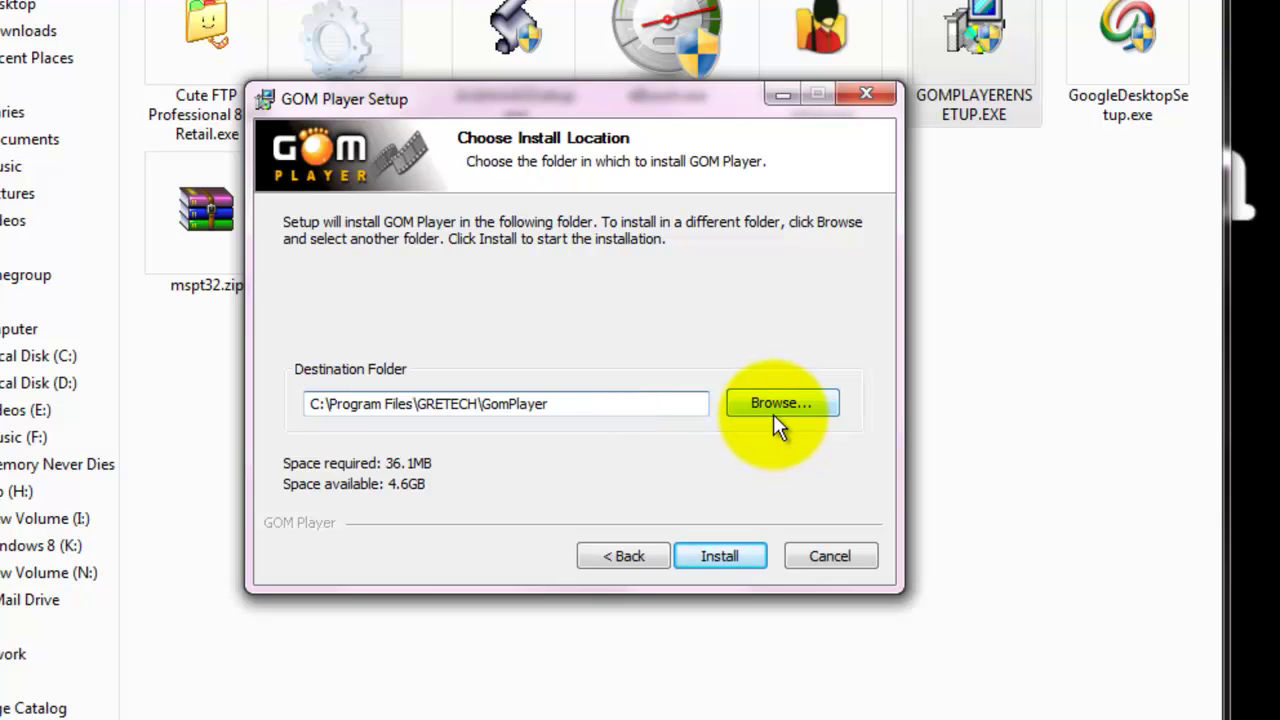
mouse_move(600, 404)
mouse_down()
mouse_move(306, 402)
mouse_move(300, 414)
mouse_move(571, 403)
mouse_up()
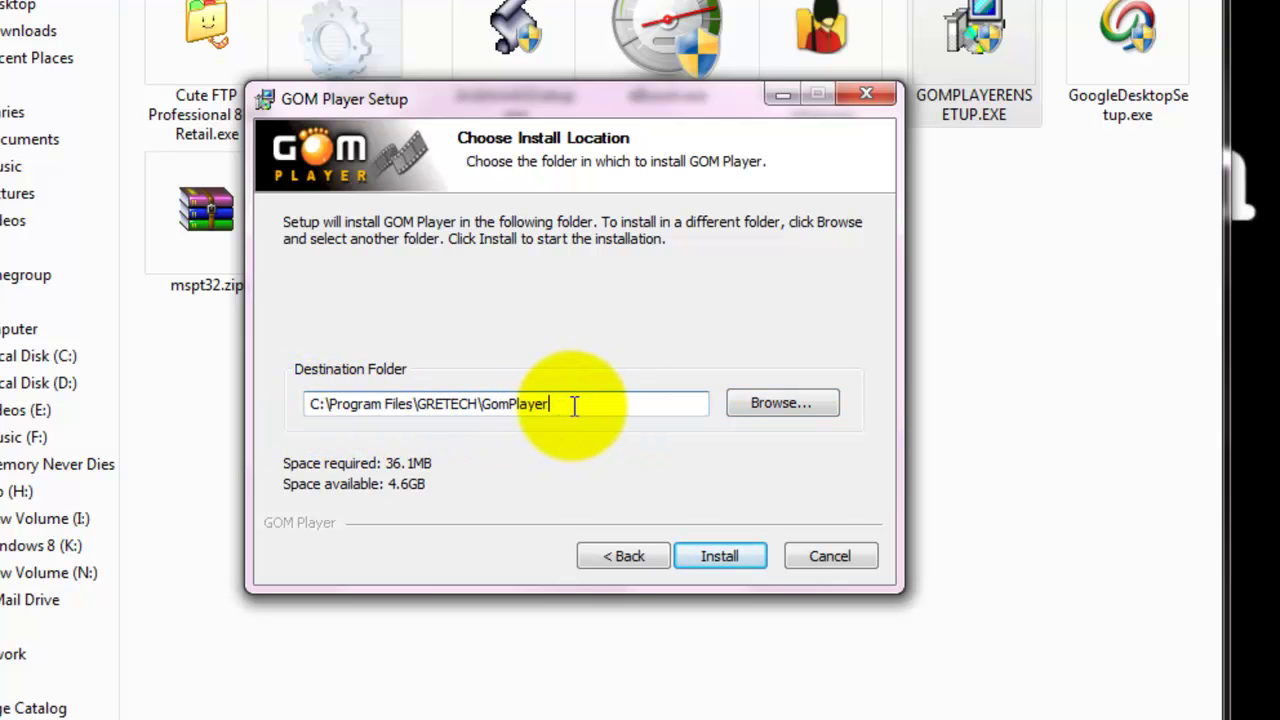
Step: Install GOM Player to that folder and close the finished setup wizard
click(700, 563)
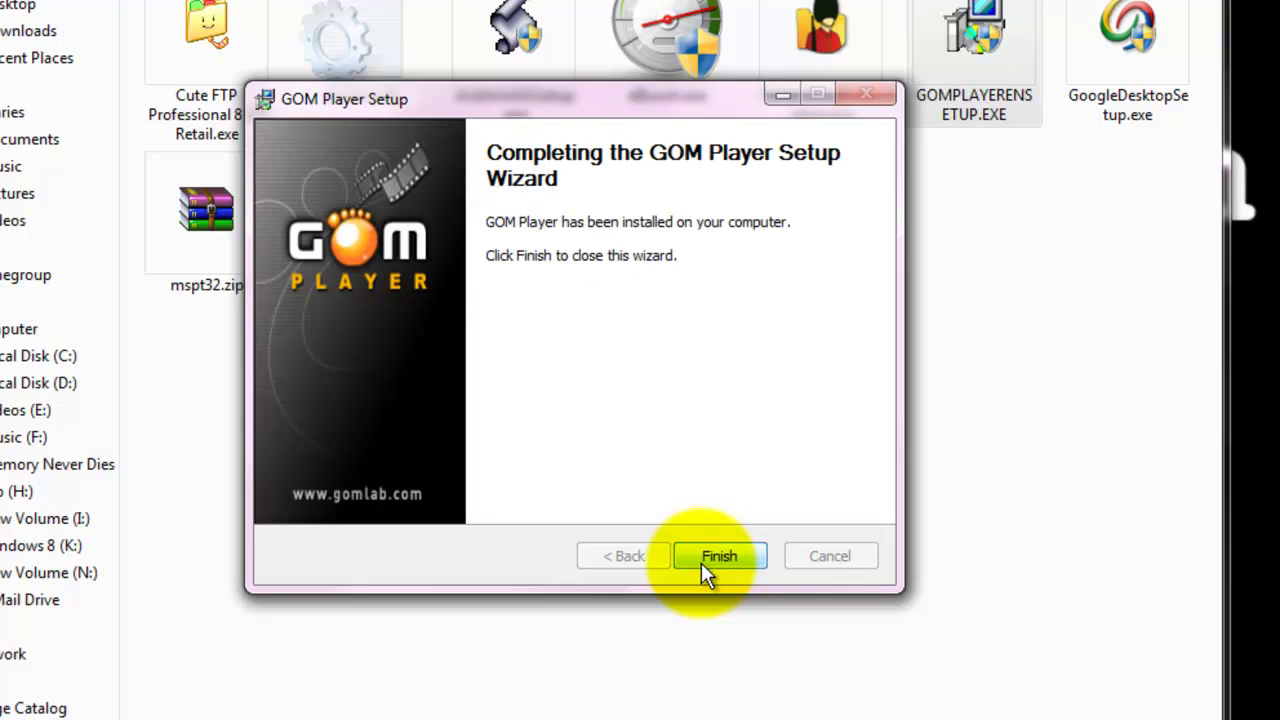
click(709, 558)
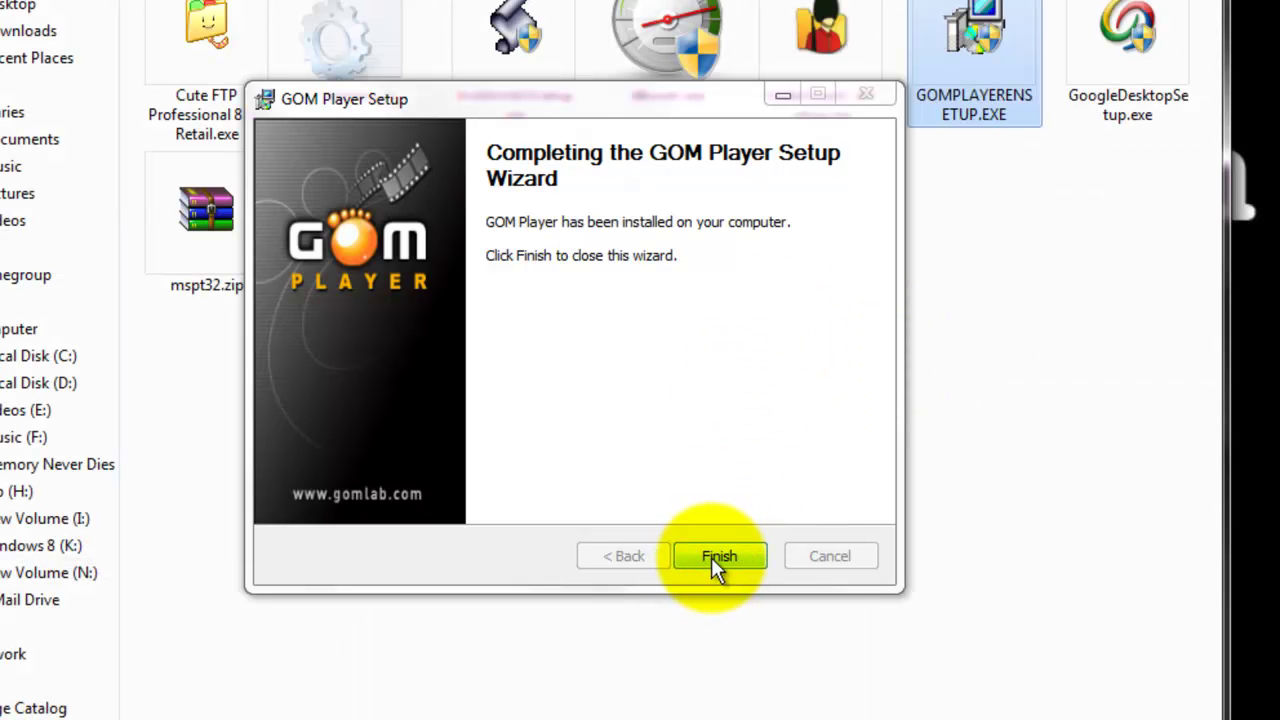
click(711, 557)
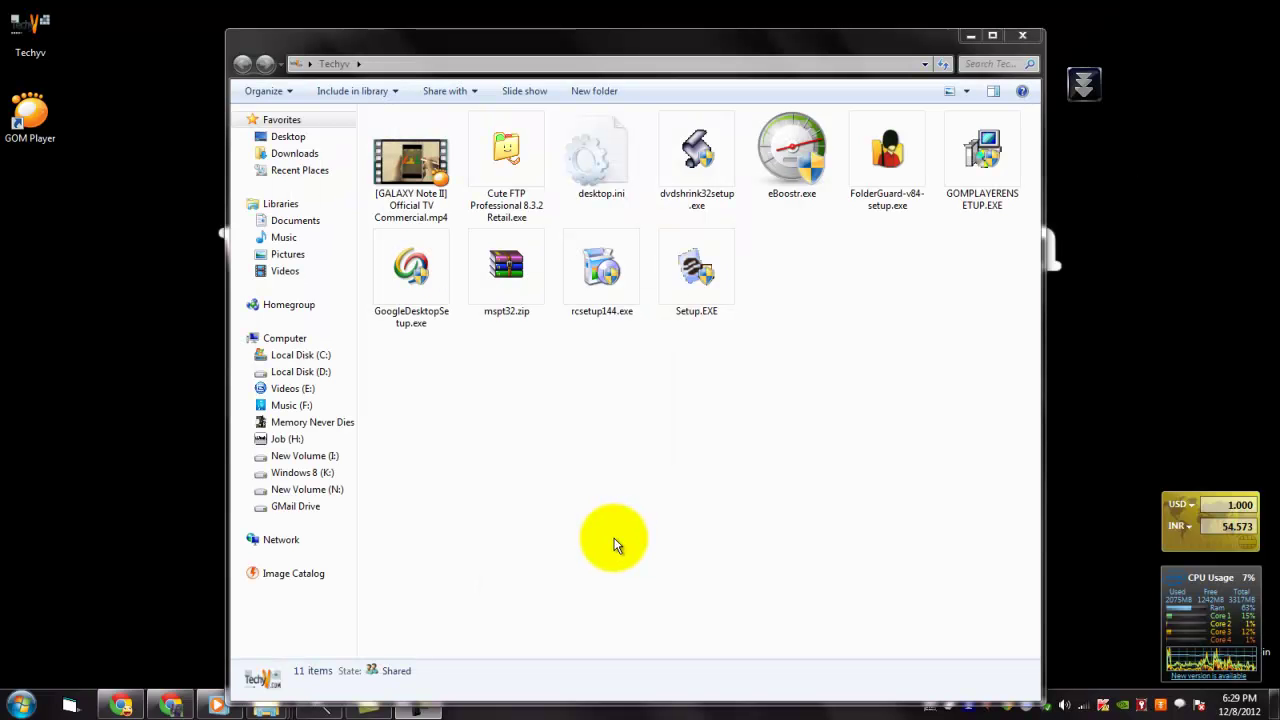
Step: Launch GOM Player from its desktop shortcut and pick High-Quality Mode in the Configuration Wizard
click(30, 132)
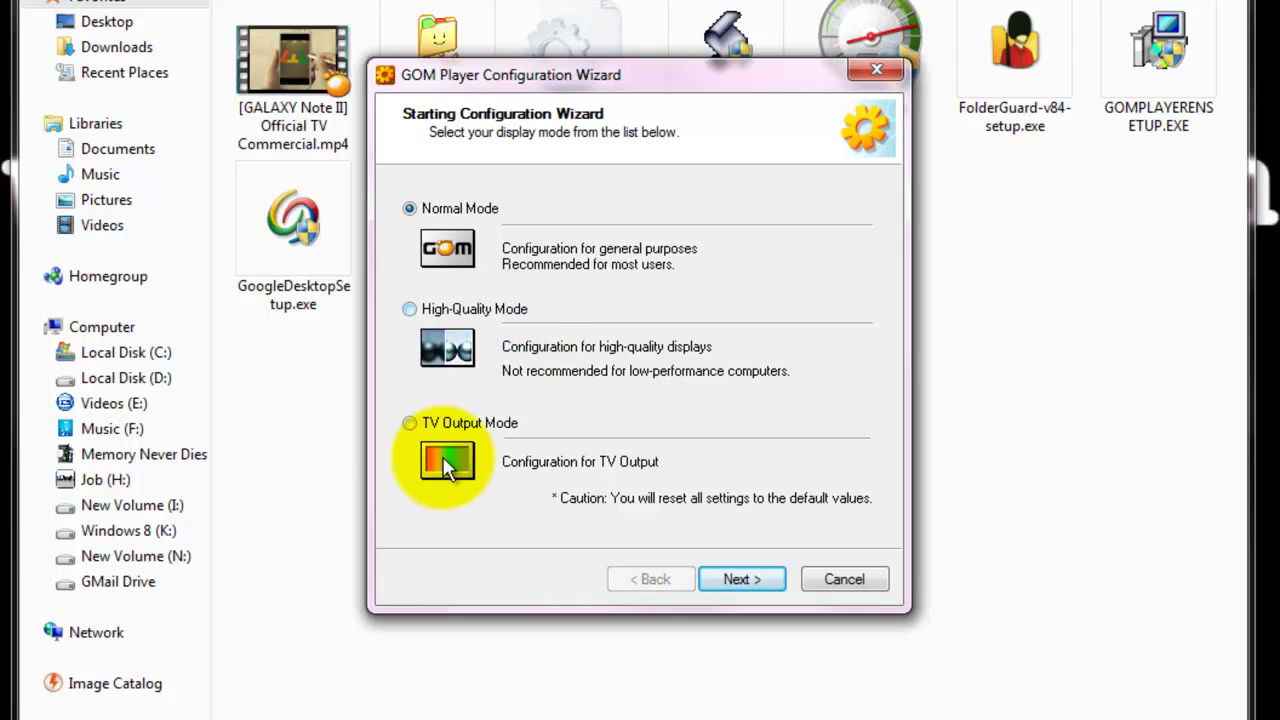
click(421, 314)
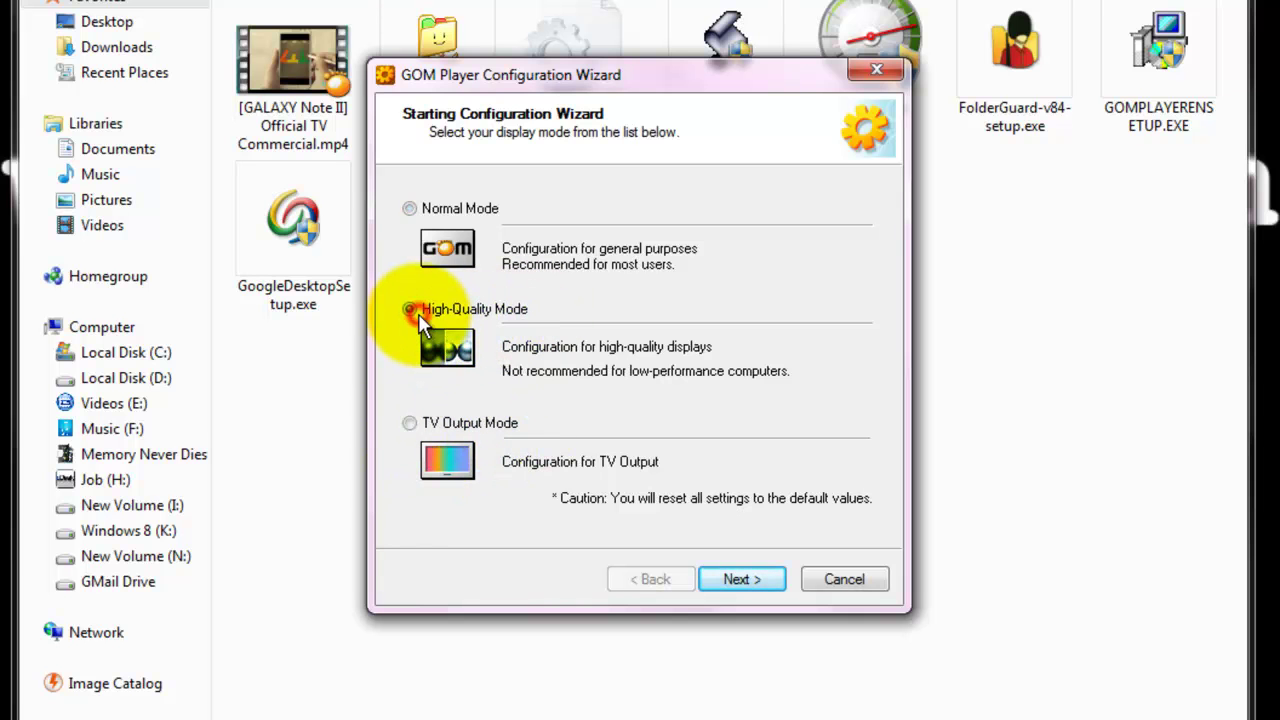
Step: Keep default video, codec, file-association and Above Normal priority settings, then finish to launch GOM Player
click(725, 582)
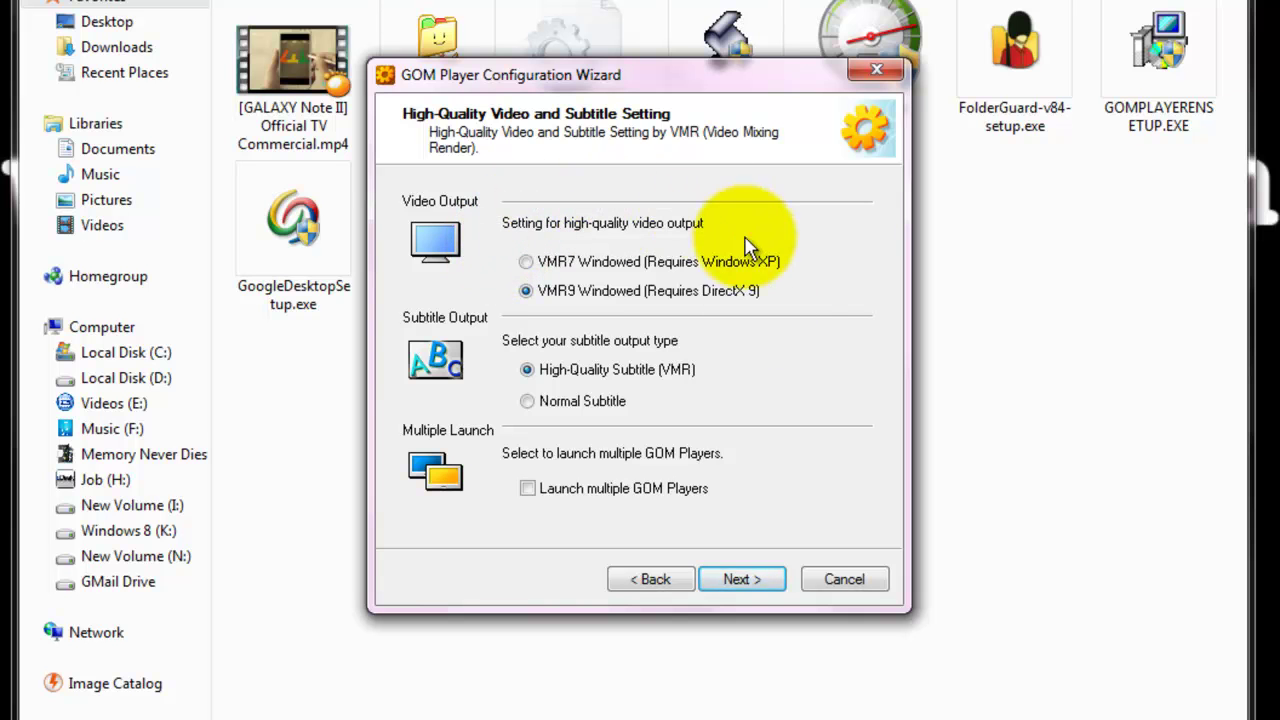
click(763, 584)
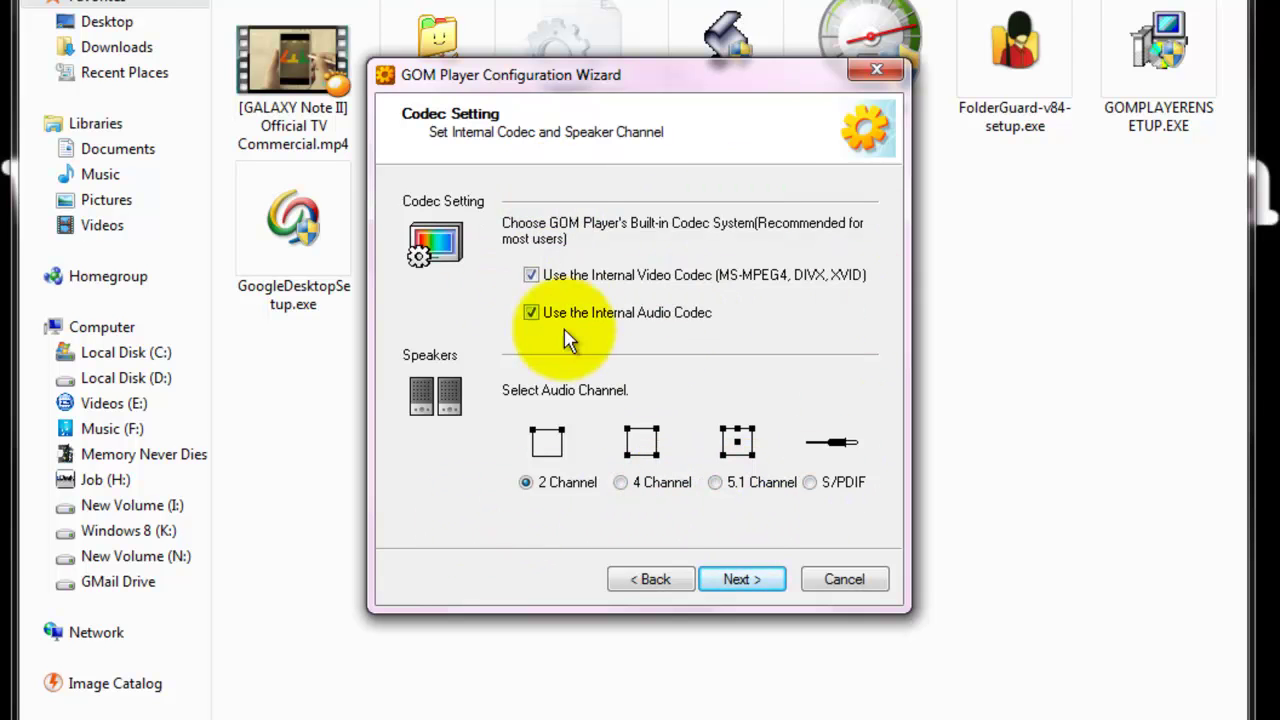
click(742, 586)
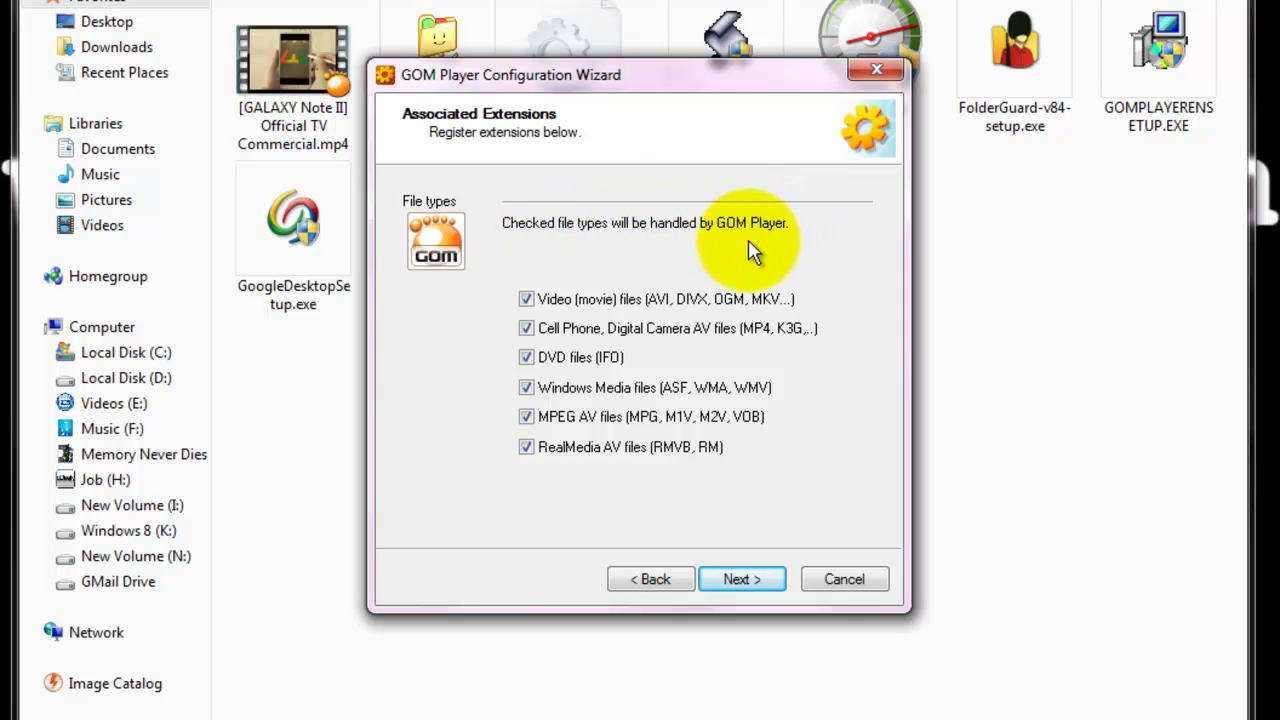
click(748, 580)
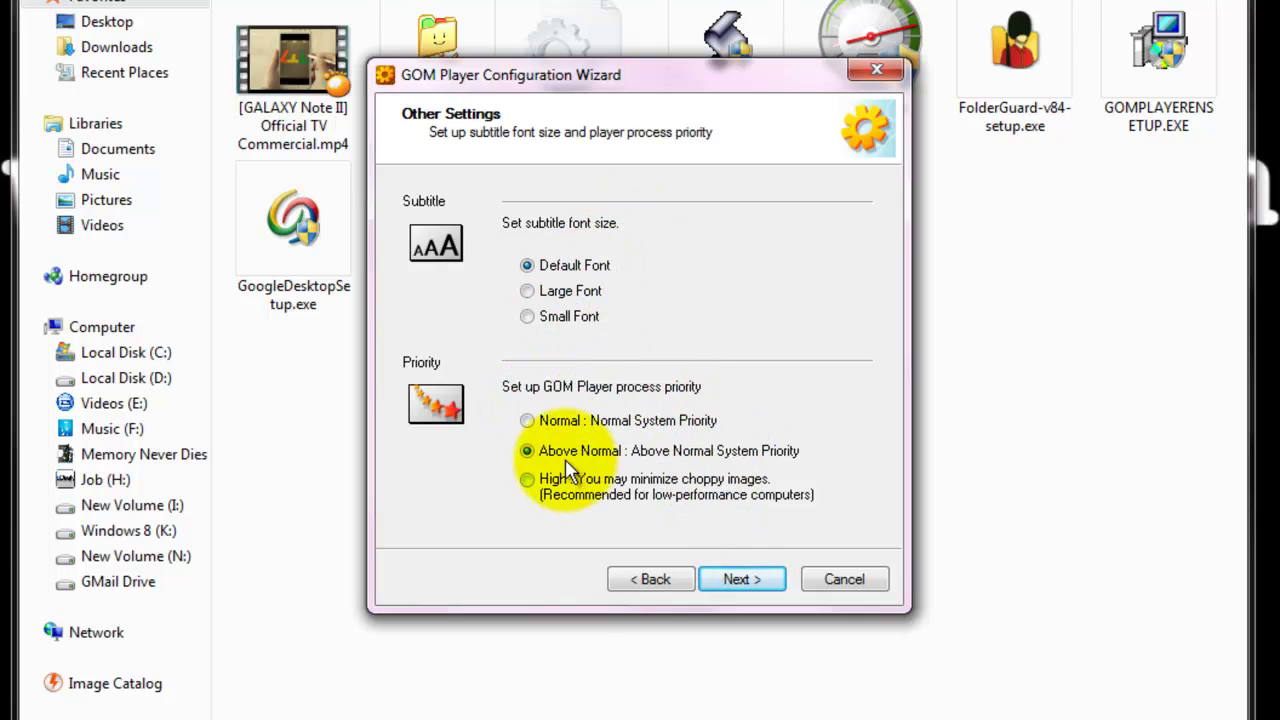
click(740, 579)
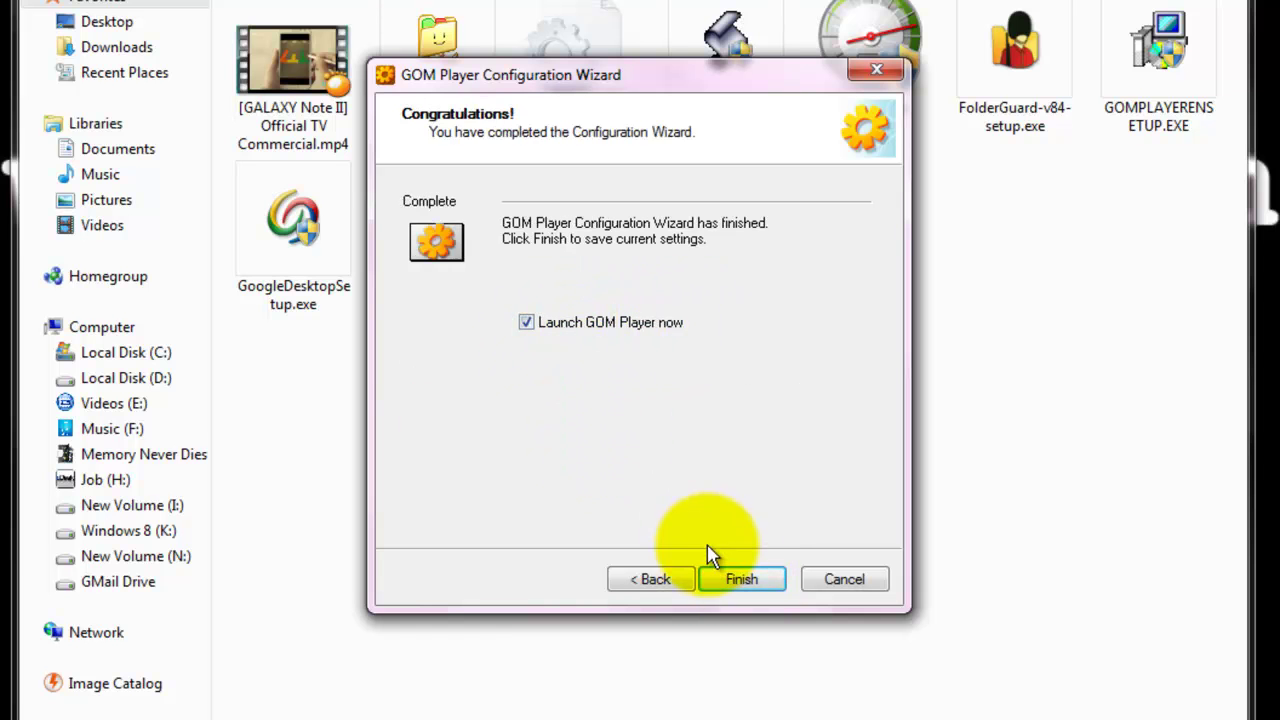
click(733, 582)
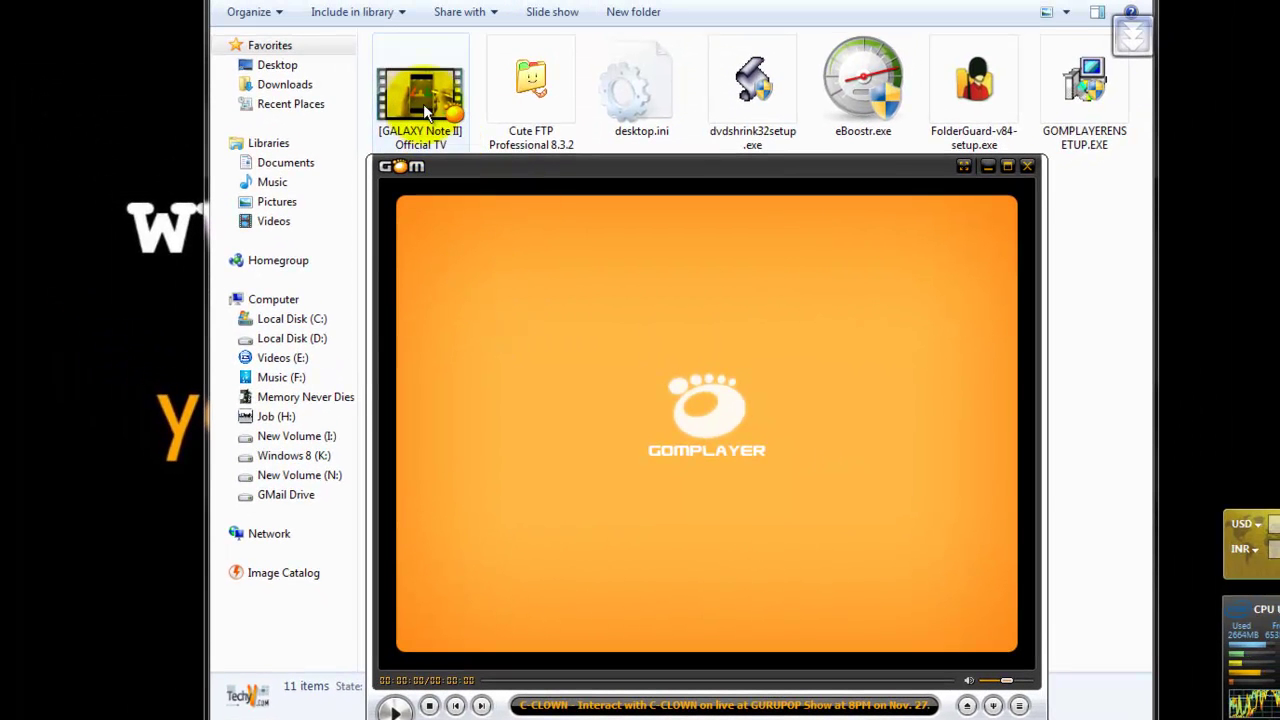
Step: Play the GALAXY Note II Official TV Commercial mp4 in GOM Player and close the Find Codec warning
mouse_move(421, 100)
mouse_down()
mouse_move(474, 200)
mouse_move(586, 335)
mouse_up()
drag(632, 390, 639, 389)
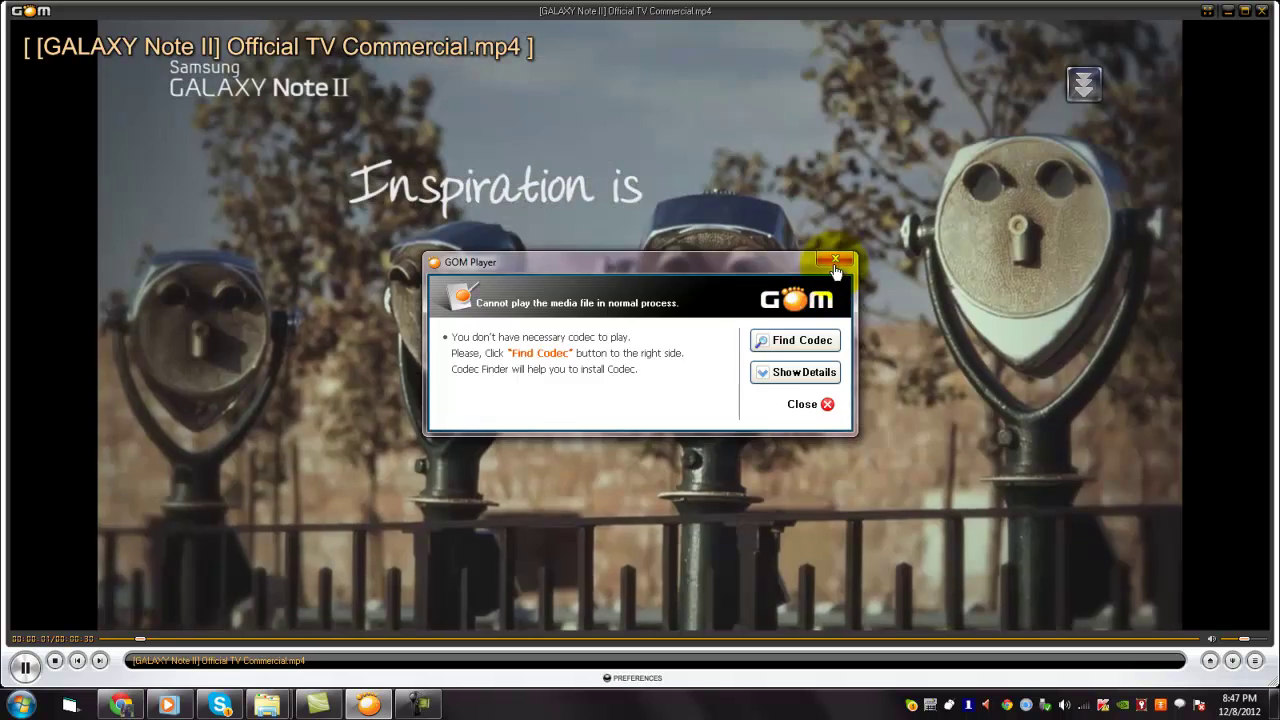
click(803, 404)
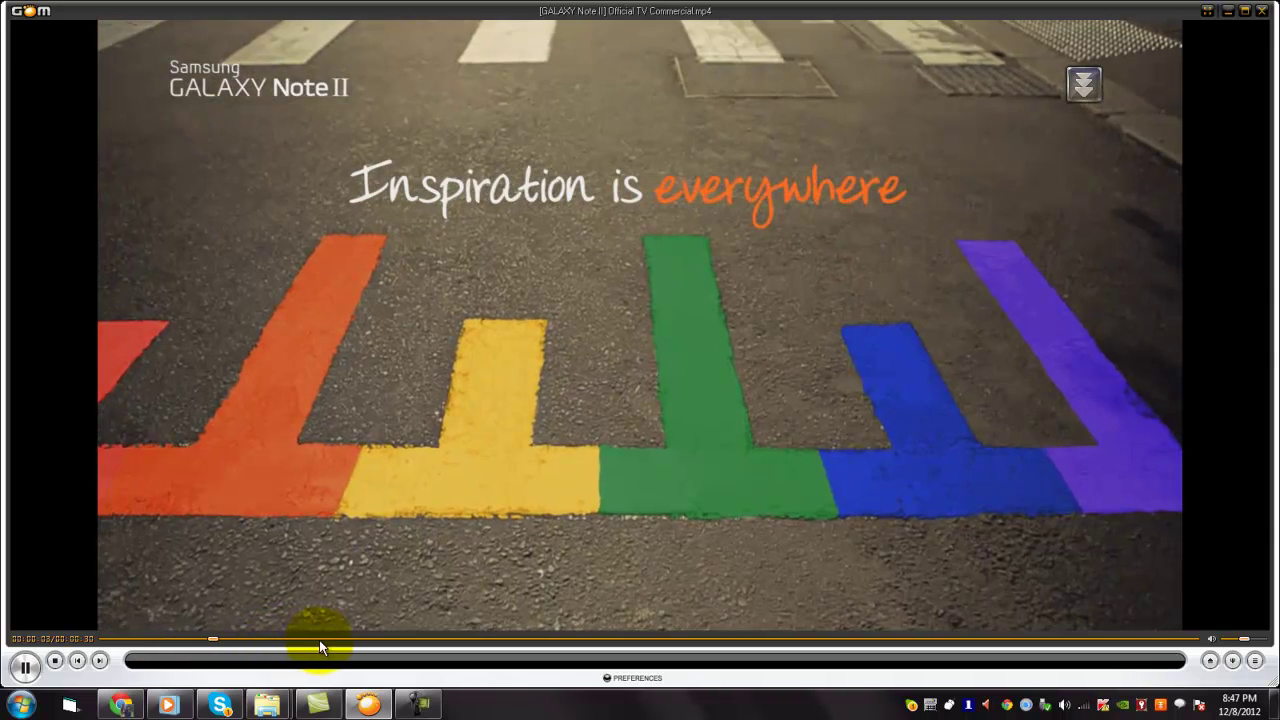